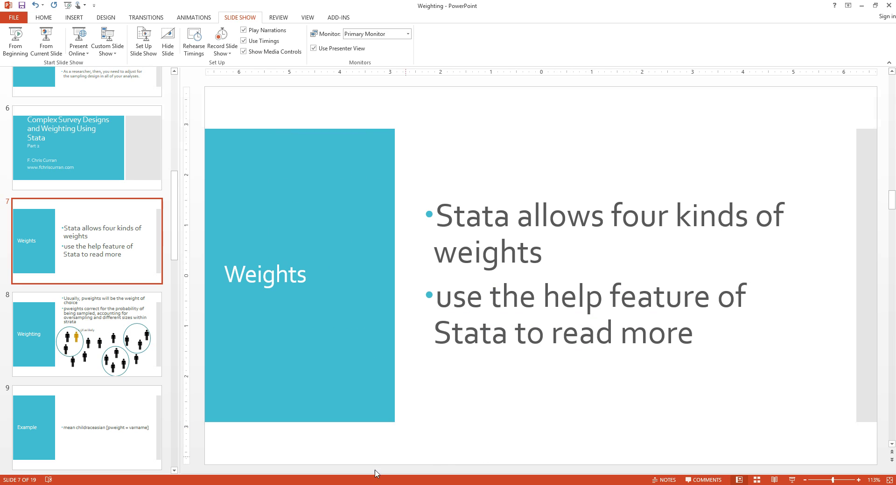
# - Open Stata's help entry on weights with 'help weights'
pyautogui.moveTo(343, 482)
pyautogui.click(312, 459)
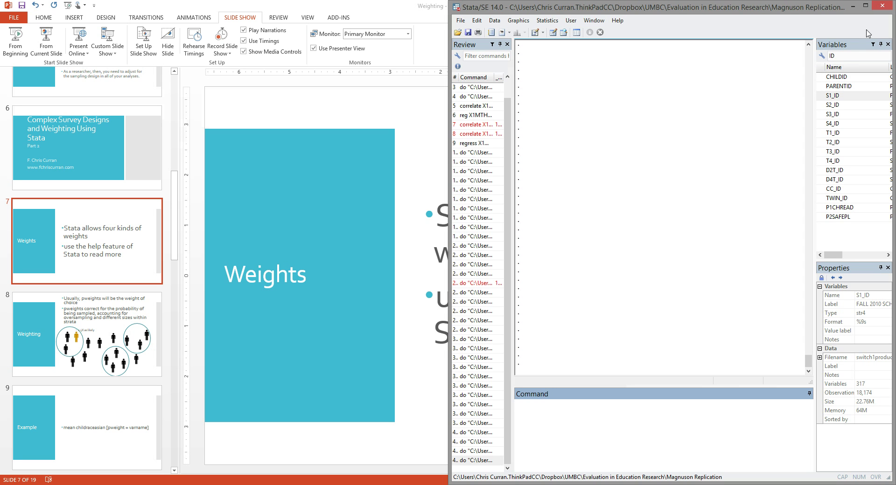
pyautogui.write('help weights')
pyautogui.press('Return')
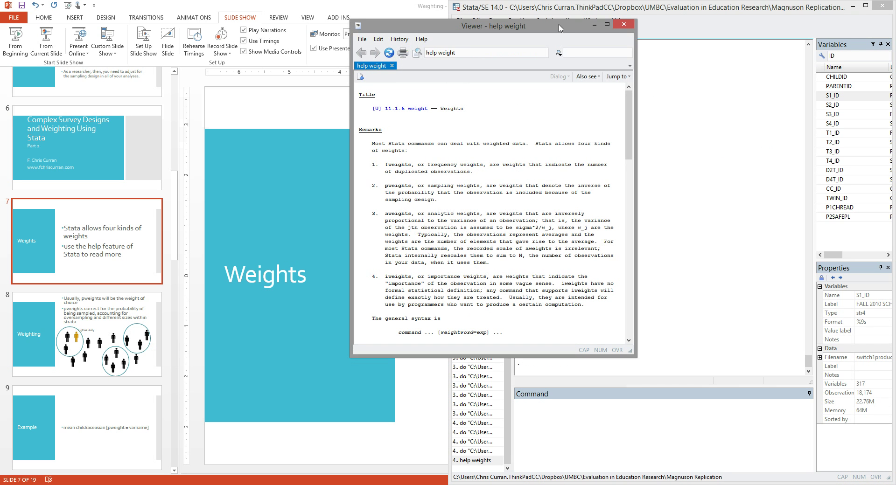
pyautogui.moveTo(560, 27); pyautogui.dragTo(531, 57)
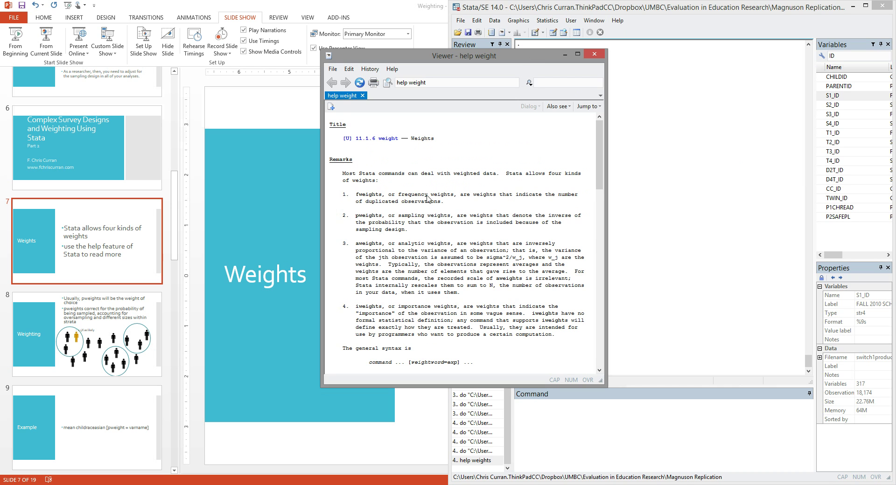
# - Highlight the fweights, pweights, aweights and iweights descriptions, then close help and go back to the slides
pyautogui.moveTo(357, 198); pyautogui.dragTo(381, 245)
pyautogui.moveTo(356, 308); pyautogui.dragTo(382, 310)
pyautogui.click(425, 257)
pyautogui.click(594, 53)
pyautogui.click(186, 57)
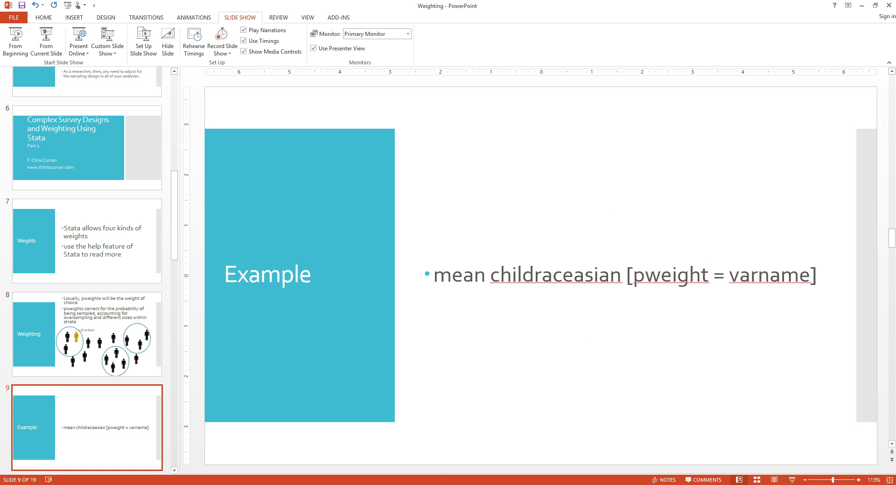
# - Load the switch1product dataset by running its line in the do-file
pyautogui.click(301, 467)
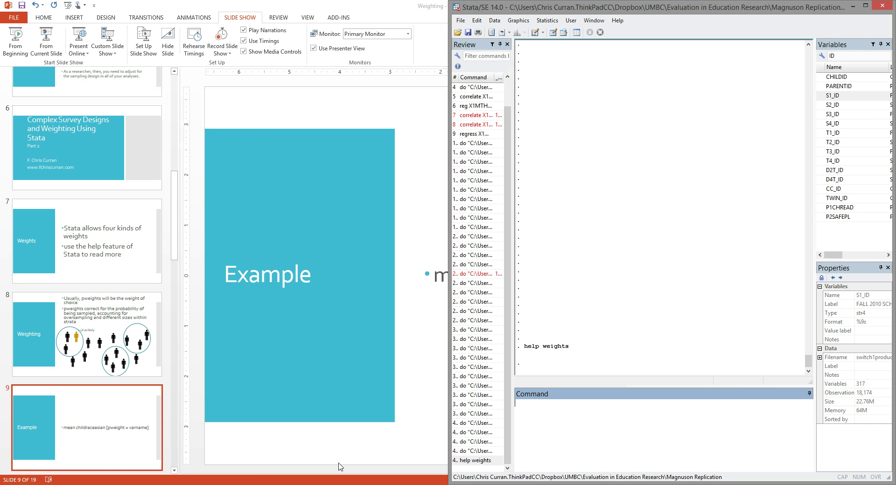
pyautogui.click(374, 464)
pyautogui.click(317, 357)
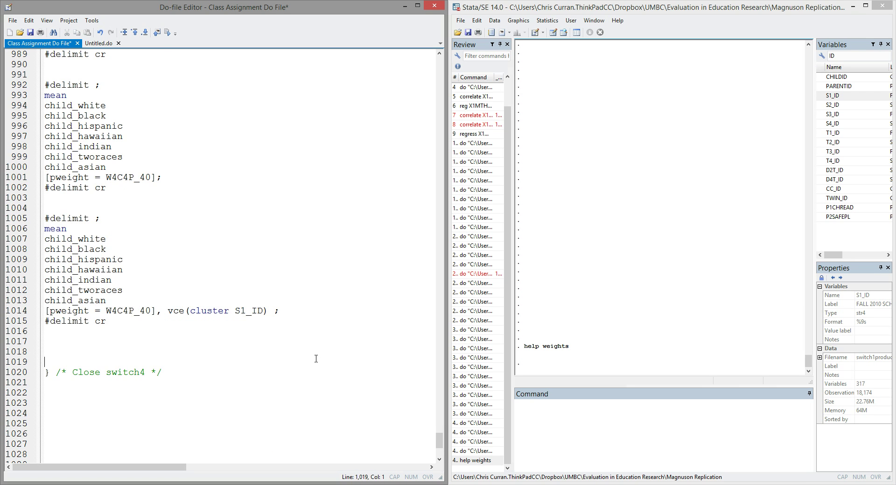
pyautogui.scroll(3, 317, 357)
pyautogui.scroll(6, 317, 357)
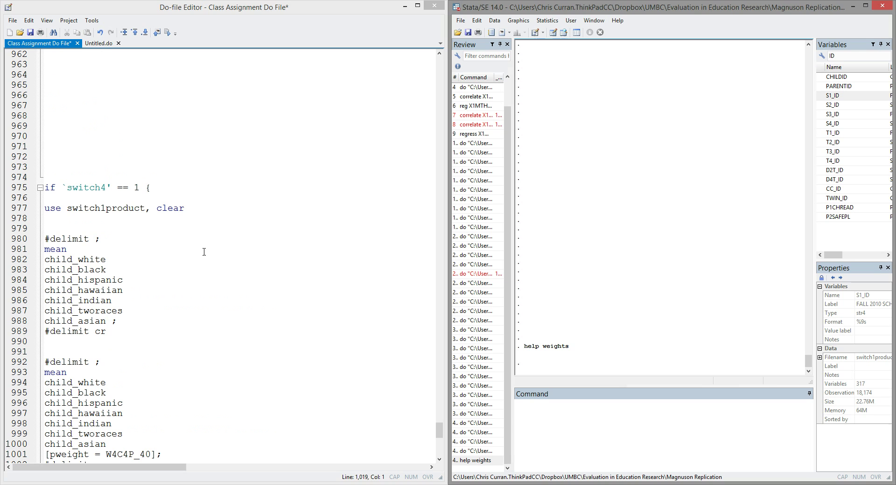
pyautogui.moveTo(200, 208); pyautogui.dragTo(44, 208)
pyautogui.click(167, 33)
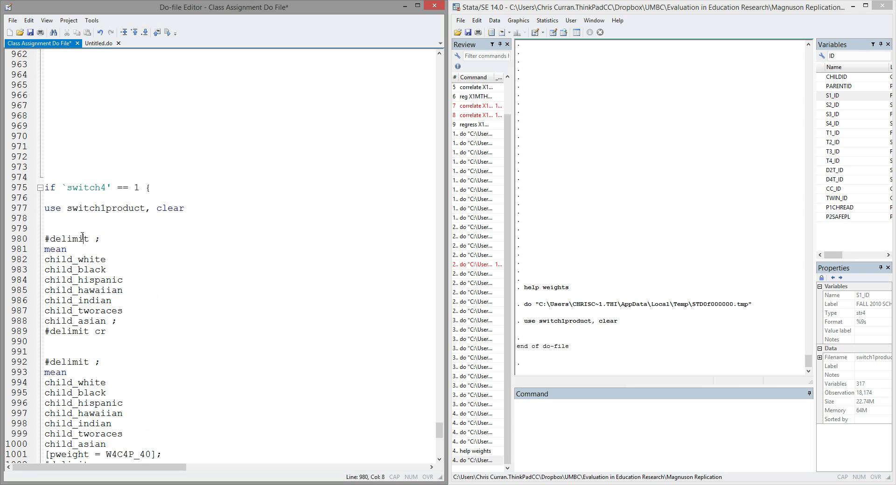
# - Point out child_white, child_black and the mean command in the unweighted block
pyautogui.scroll(-1, 82, 237)
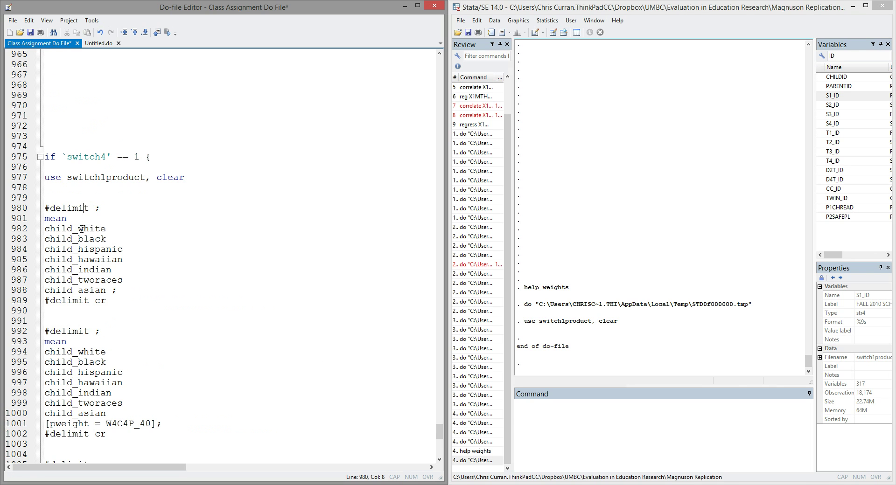
pyautogui.moveTo(45, 229); pyautogui.dragTo(107, 229)
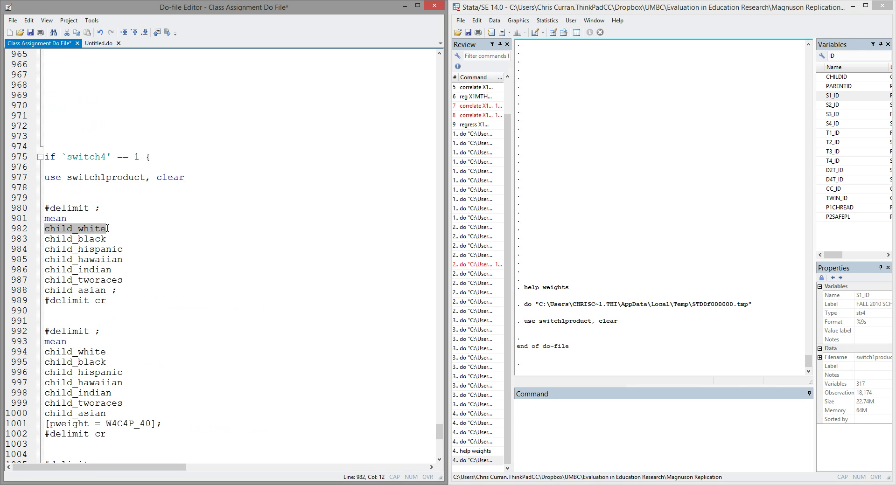
pyautogui.moveTo(45, 239); pyautogui.dragTo(106, 239)
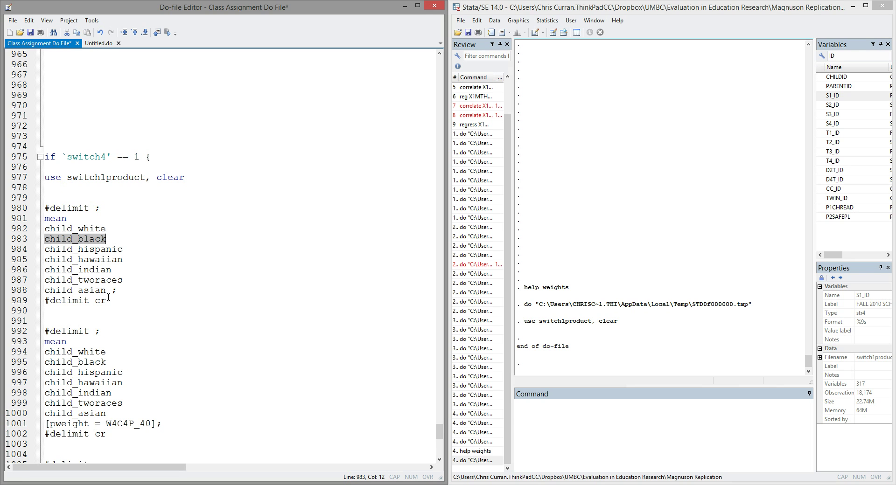
pyautogui.moveTo(107, 301); pyautogui.dragTo(40, 212)
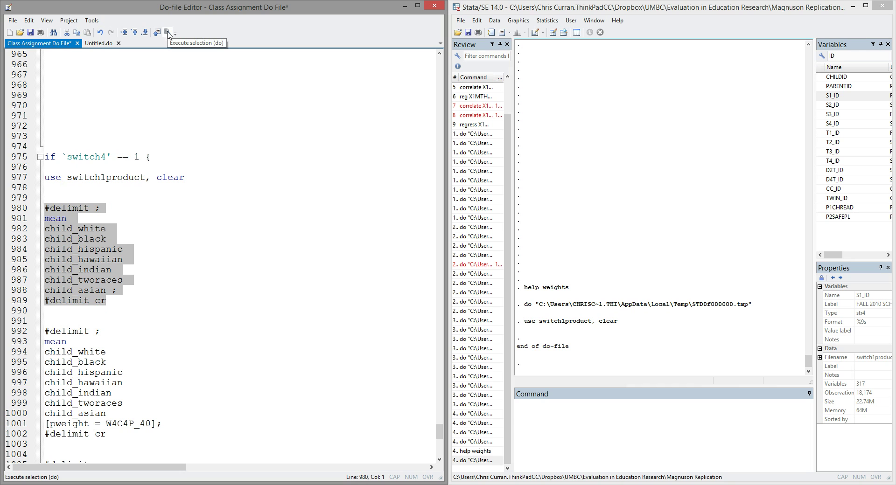
pyautogui.moveTo(89, 219); pyautogui.dragTo(47, 221)
pyautogui.click(50, 229)
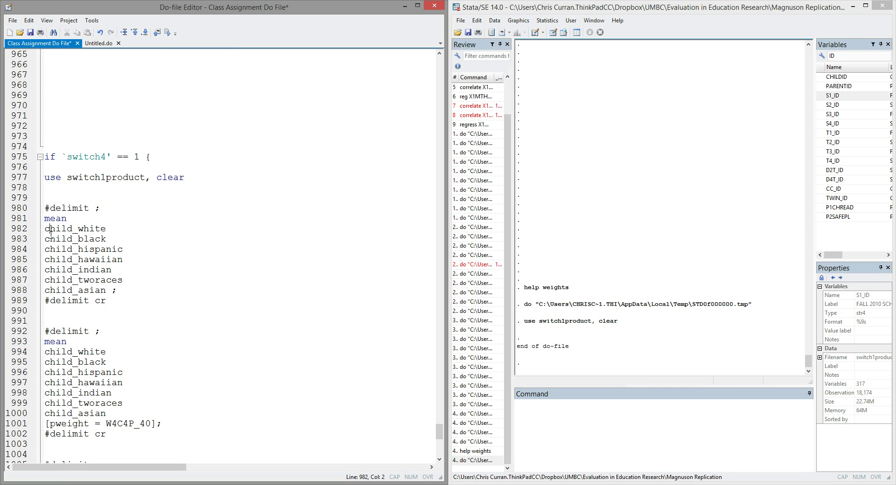
# - Point out the semicolon and #delimit lines, then select lines 980–989
pyautogui.click(52, 250)
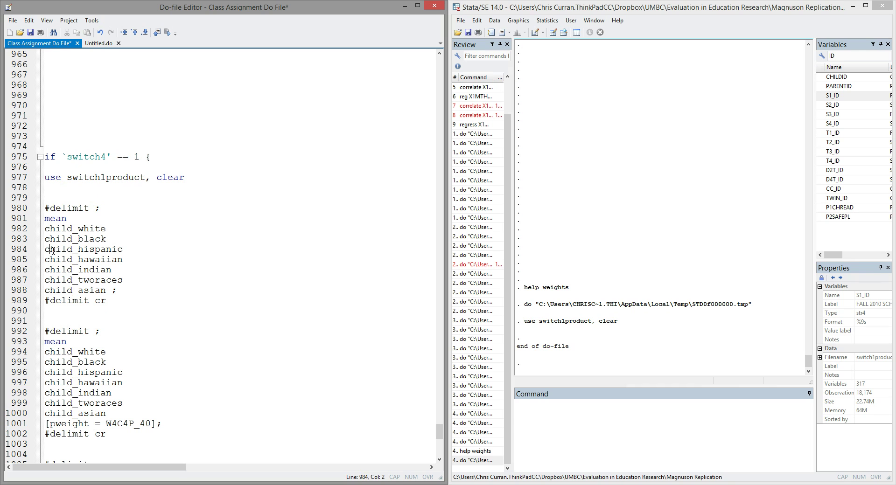
pyautogui.doubleClick(113, 290)
pyautogui.rightClick(112, 292)
pyautogui.click(107, 289)
pyautogui.moveTo(102, 210); pyautogui.dragTo(45, 209)
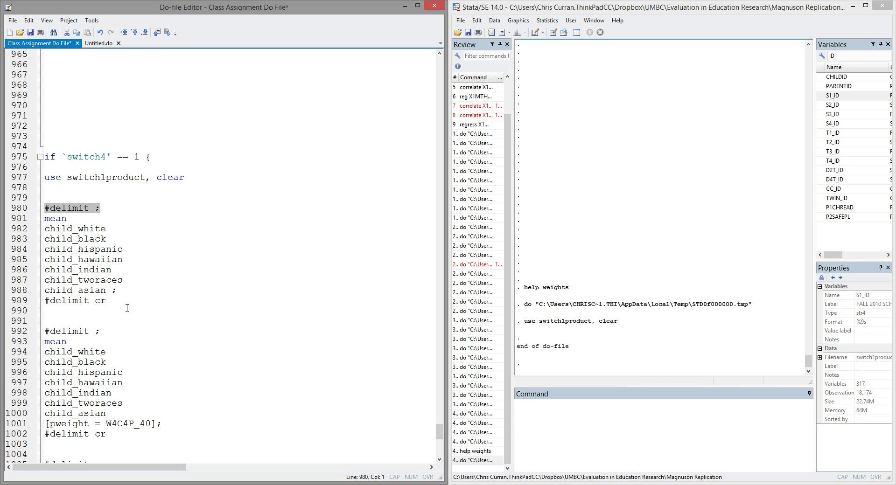
pyautogui.click(113, 301)
pyautogui.moveTo(112, 303); pyautogui.dragTo(46, 305)
pyautogui.click(100, 280)
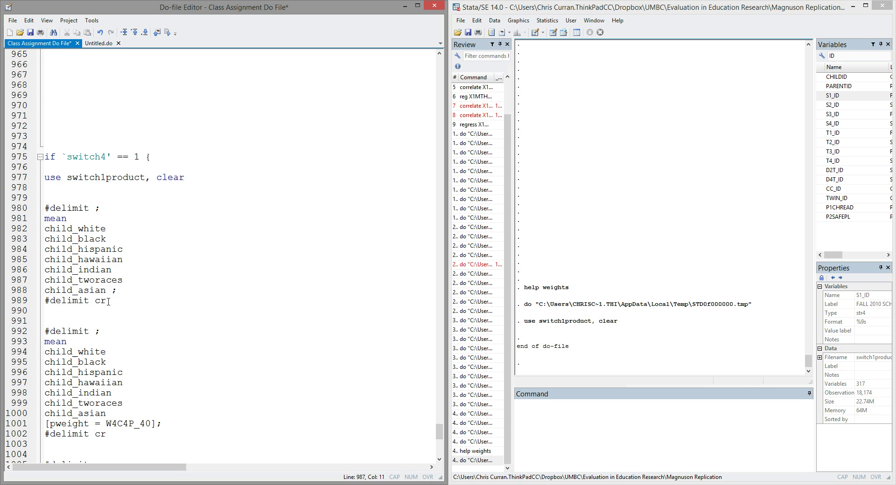
pyautogui.moveTo(108, 302); pyautogui.dragTo(34, 211)
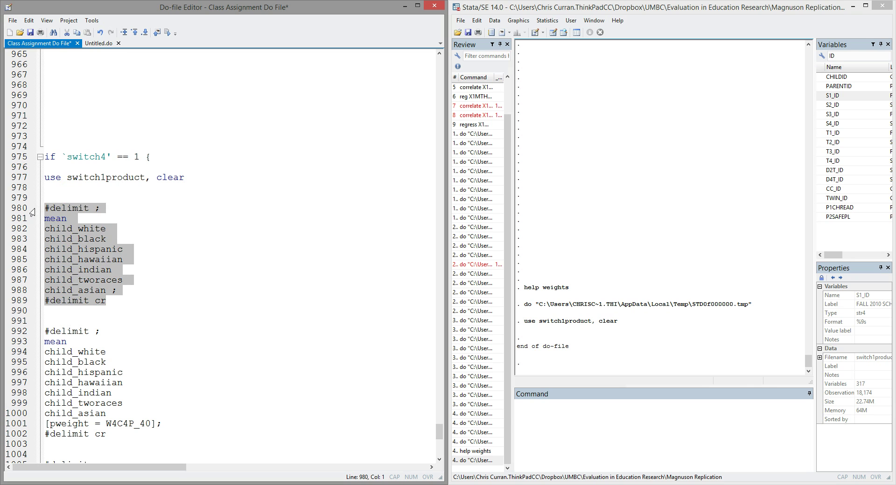
# - Run the unweighted mean block and highlight the means, including child_asian .0853013
pyautogui.click(170, 36)
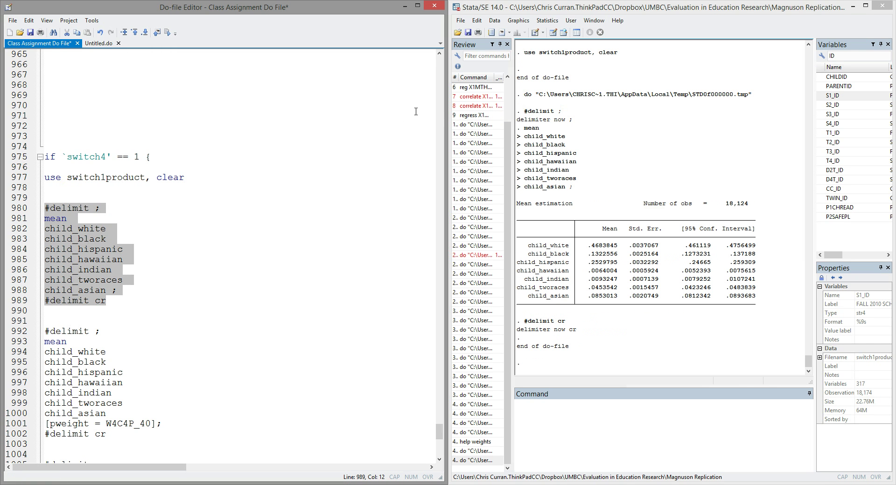
pyautogui.moveTo(589, 246); pyautogui.dragTo(614, 256)
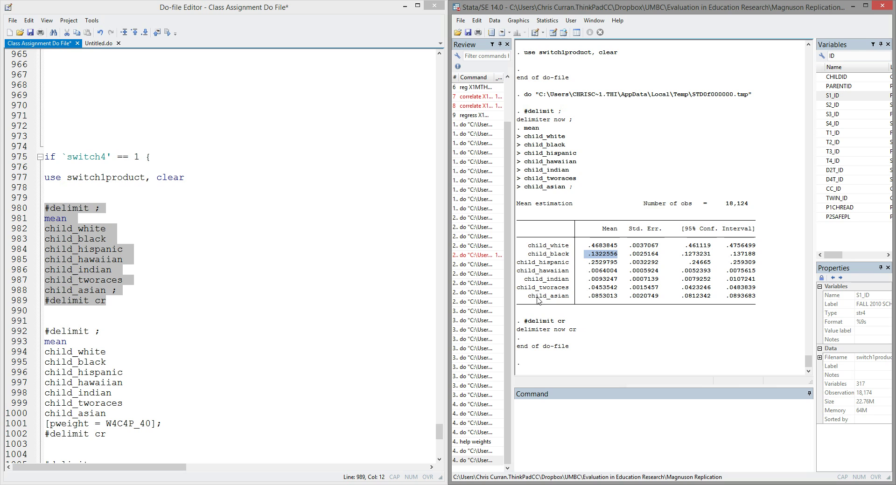
pyautogui.moveTo(585, 299); pyautogui.dragTo(618, 298)
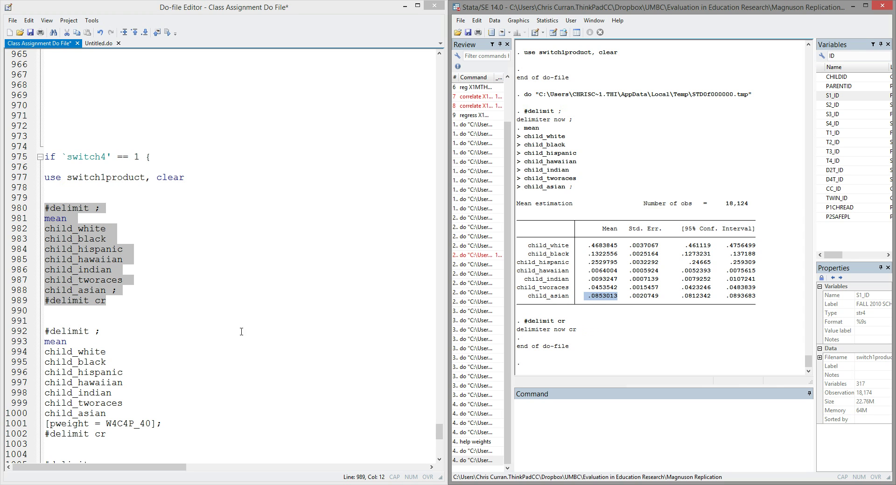
# - Insert blank lines at line 1004 before the clustered mean block
pyautogui.click(182, 329)
pyautogui.scroll(-2, 179, 322)
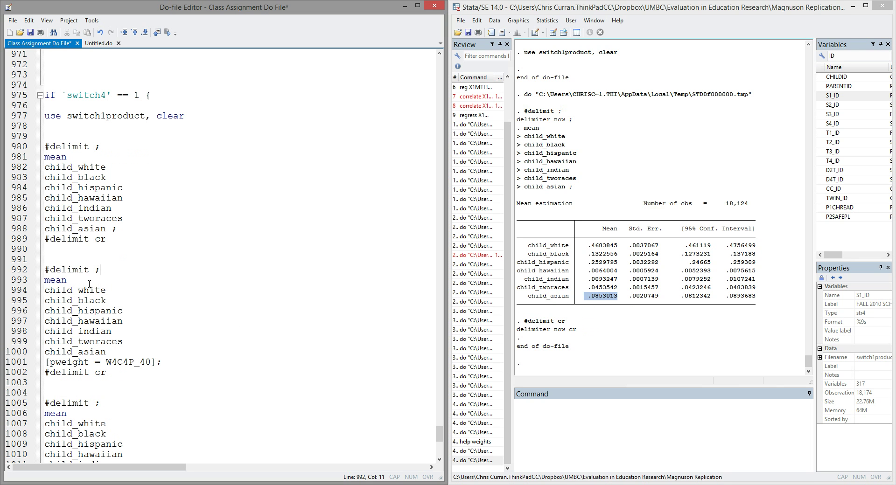
pyautogui.click(65, 394)
pyautogui.press('Delete')
pyautogui.press('Delete')
pyautogui.press('Delete')
pyautogui.press('Delete')
pyautogui.press('Delete')
pyautogui.press('Delete')
pyautogui.press('Delete')
pyautogui.press('Delete')
pyautogui.press('Delete')
pyautogui.press('Delete')
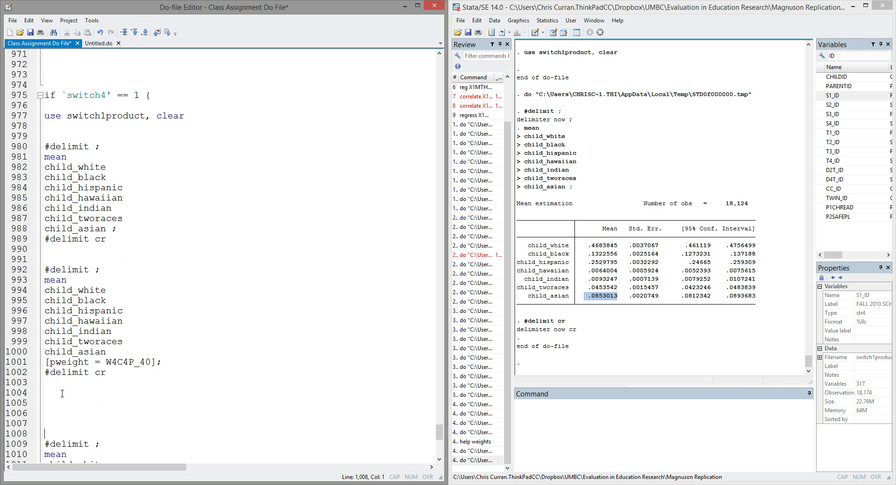
pyautogui.scroll(-1, 58, 303)
# - Point out the W4C4P_40 pweight, then select and run lines 992–1002
pyautogui.click(53, 239)
pyautogui.hotkey('shift', 'Down')
pyautogui.hotkey('shift', 'Down')
pyautogui.hotkey('shift', 'Down')
pyautogui.hotkey('shift', 'Down')
pyautogui.hotkey('shift', 'Down')
pyautogui.hotkey('shift', 'Down')
pyautogui.hotkey('shift', 'Down')
pyautogui.hotkey('shift', 'Down')
pyautogui.hotkey('shift', 'Down')
pyautogui.hotkey('shift', 'Down')
pyautogui.hotkey('shift', 'Down')
pyautogui.hotkey('shift', 'Down')
pyautogui.hotkey('shift', 'Down')
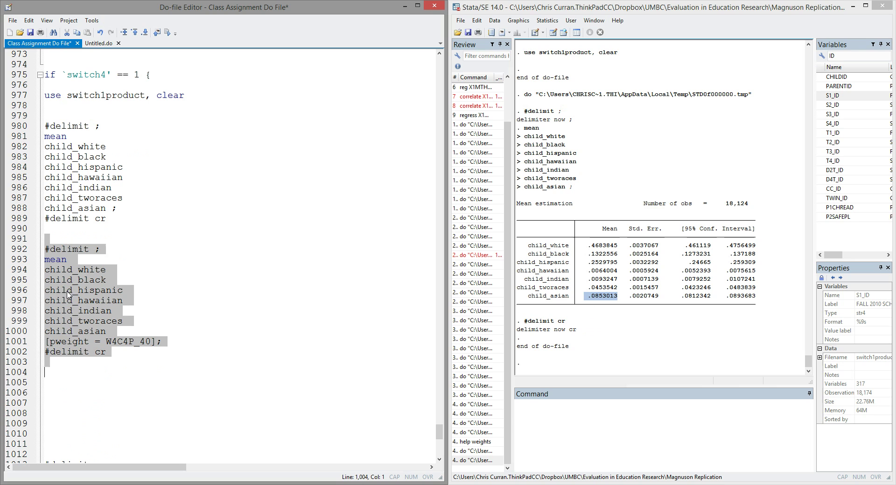
pyautogui.click(57, 342)
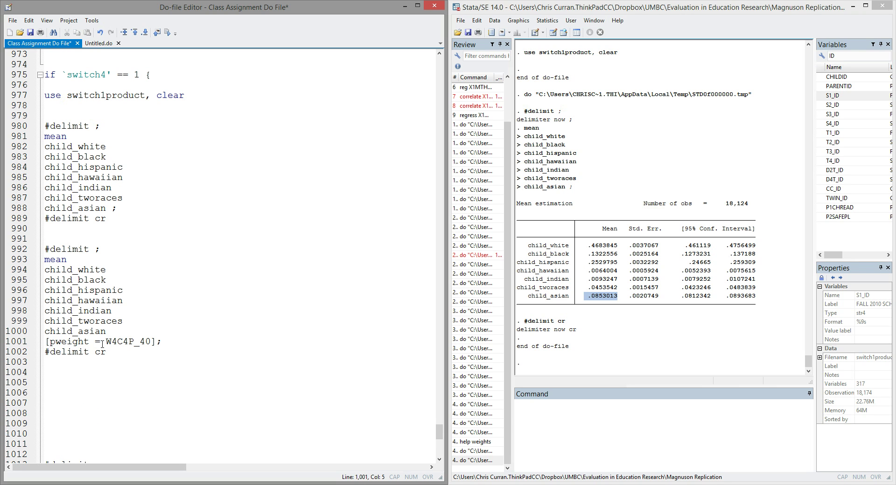
pyautogui.moveTo(107, 341); pyautogui.dragTo(155, 345)
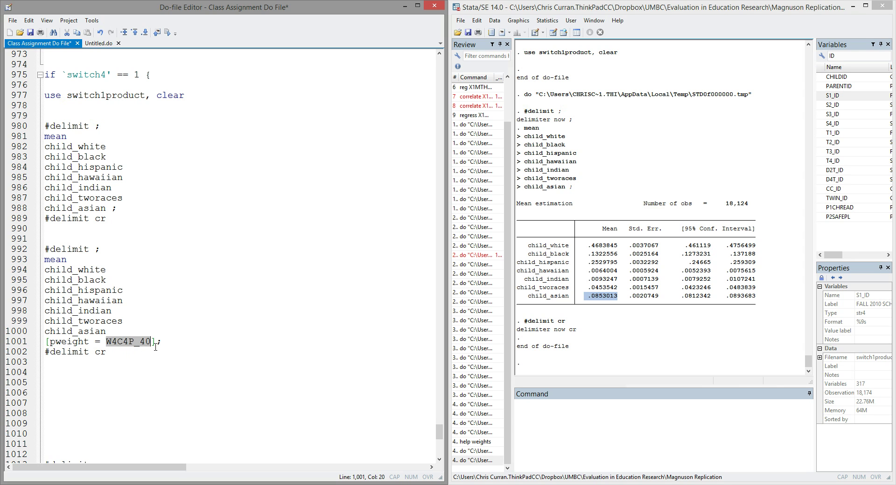
pyautogui.click(134, 352)
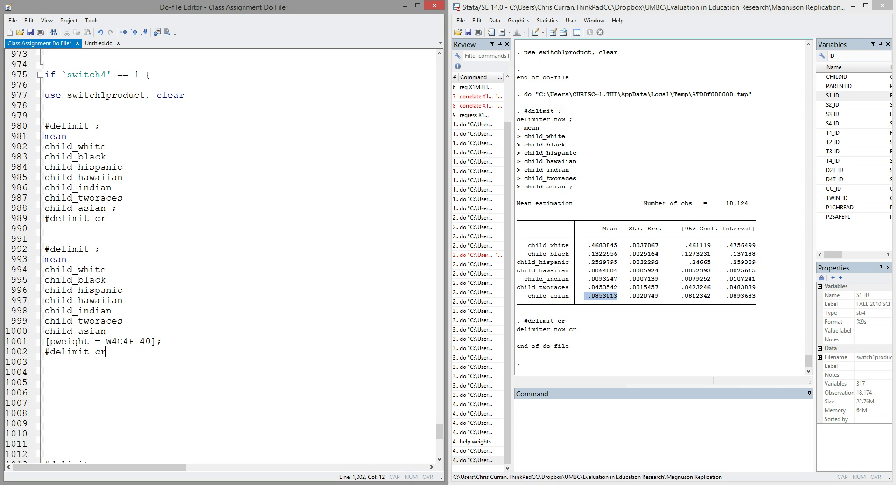
pyautogui.moveTo(122, 354); pyautogui.dragTo(36, 244)
pyautogui.click(167, 32)
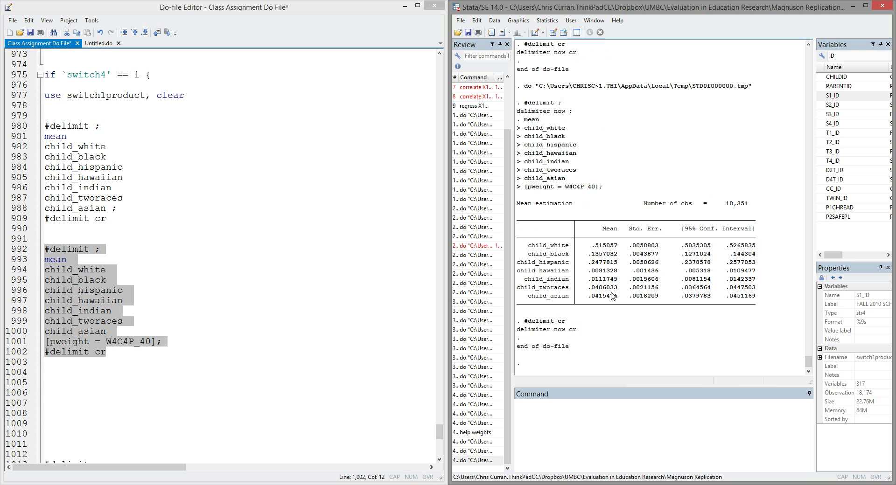
pyautogui.scroll(4, 612, 298)
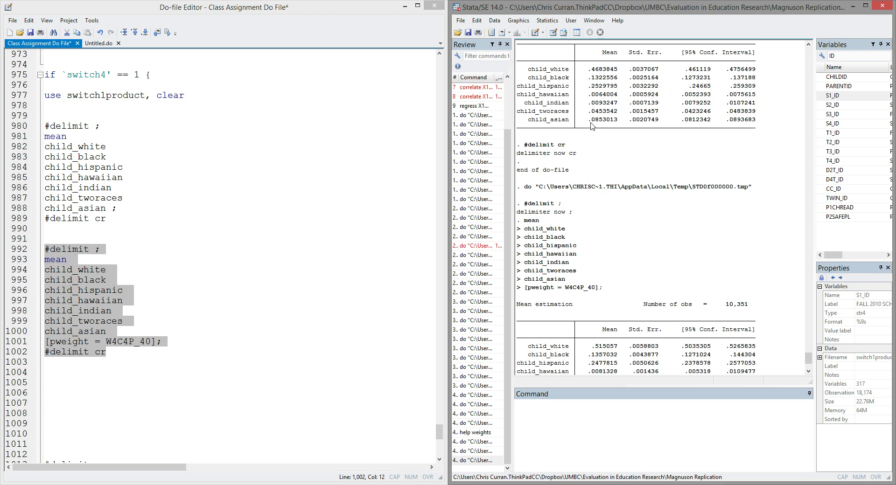
pyautogui.moveTo(588, 120); pyautogui.dragTo(599, 122)
pyautogui.scroll(-3, 599, 124)
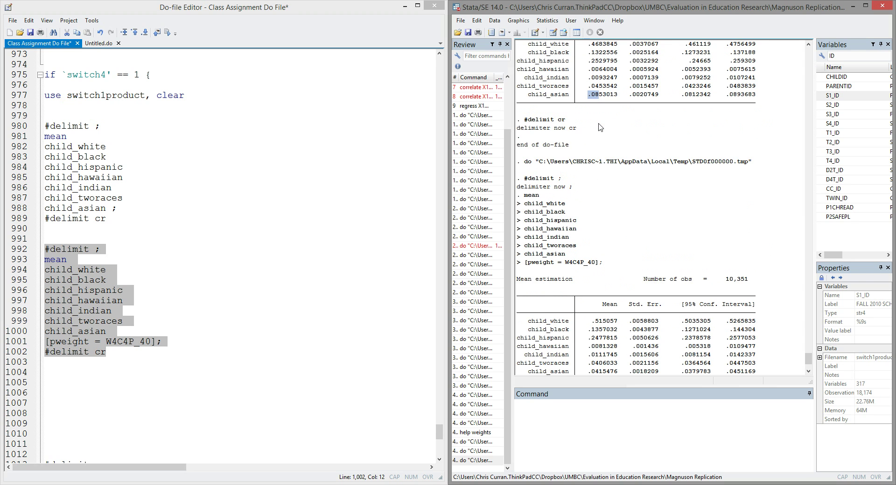
pyautogui.click(590, 323)
pyautogui.moveTo(589, 322); pyautogui.dragTo(598, 325)
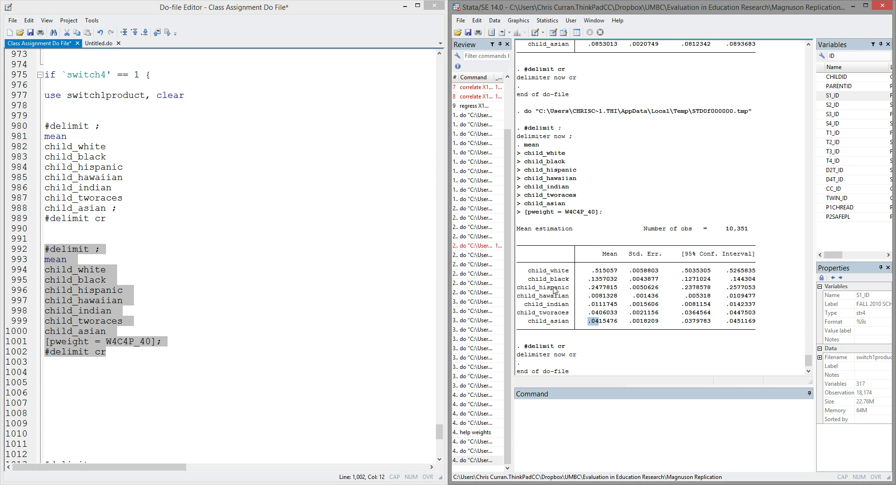
pyautogui.scroll(3, 581, 275)
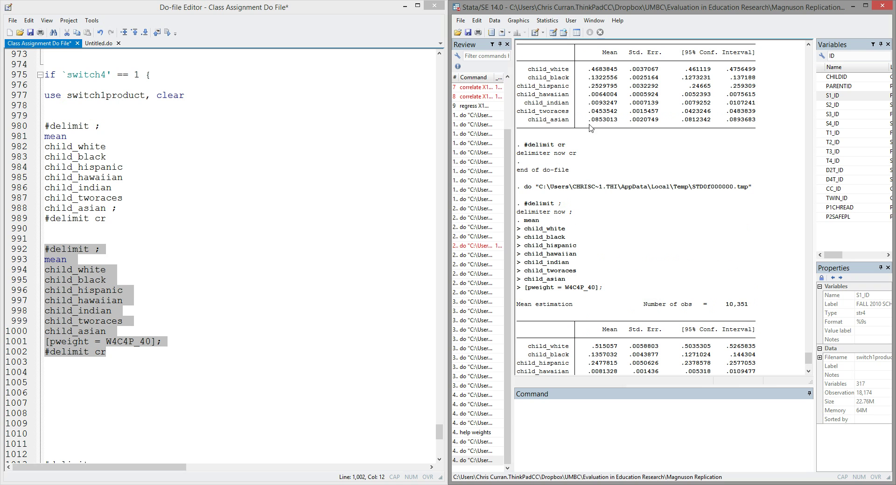
pyautogui.moveTo(584, 120); pyautogui.dragTo(618, 121)
pyautogui.scroll(-4, 607, 170)
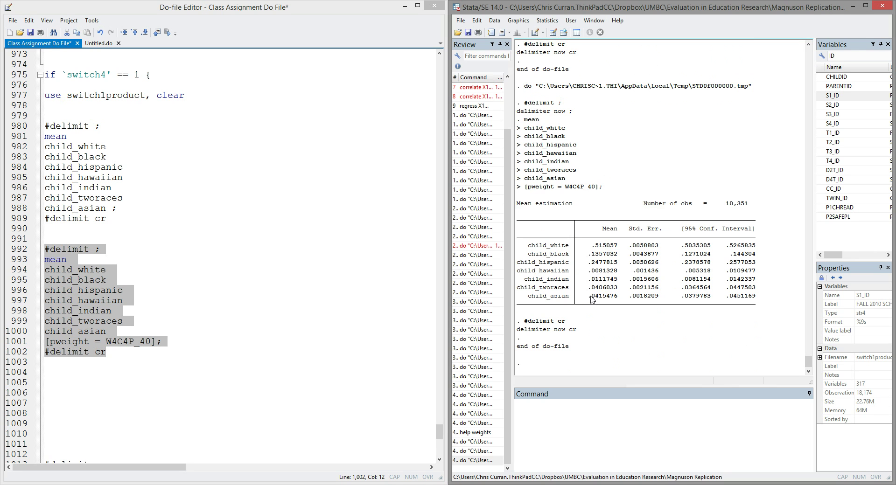
pyautogui.moveTo(588, 297); pyautogui.dragTo(621, 300)
pyautogui.click(623, 302)
pyautogui.click(149, 382)
pyautogui.scroll(-2, 149, 383)
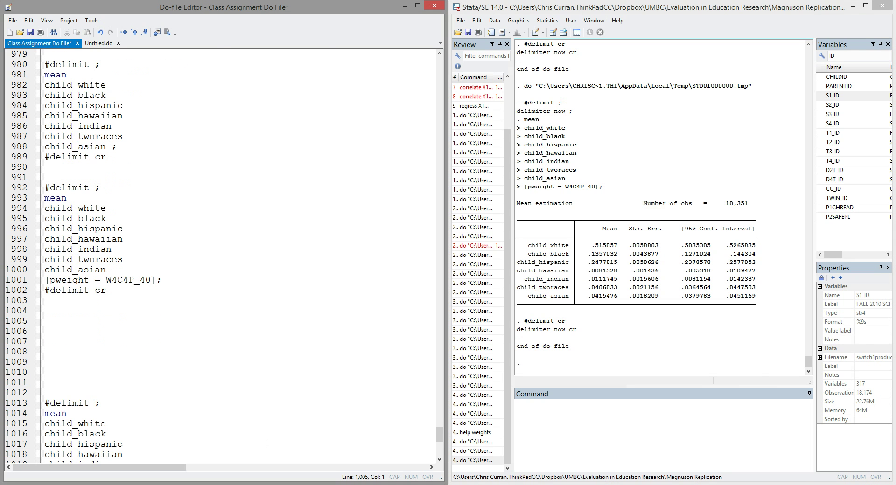
# - Switch to PowerPoint to present the slides on correcting standard errors for clustering
pyautogui.hotkey('alt', 'Tab')
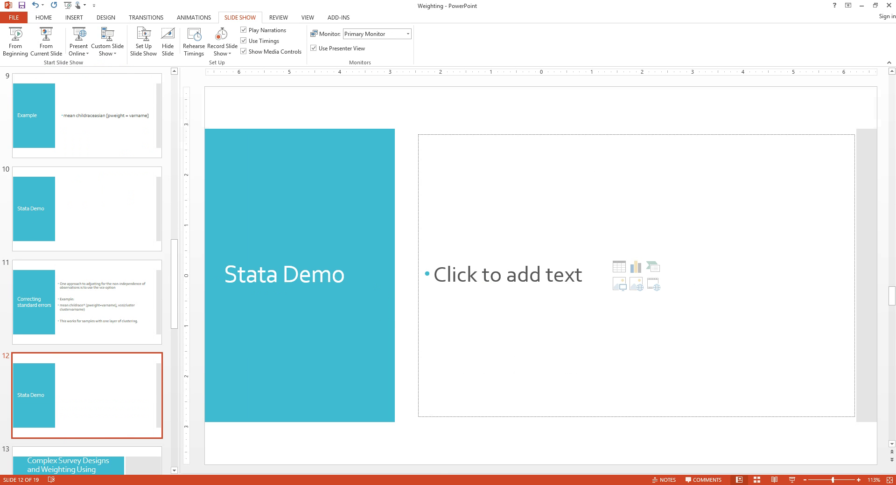
# - Point out the vce(cluster S1_ID) option and select lines 1013–1023 of the clustered mean block
pyautogui.moveTo(355, 478)
pyautogui.click(373, 447)
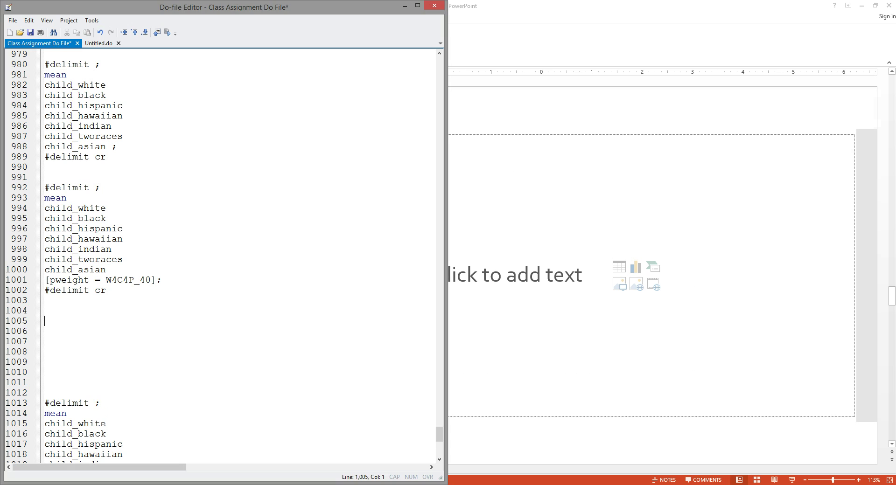
pyautogui.click(284, 448)
pyautogui.click(199, 353)
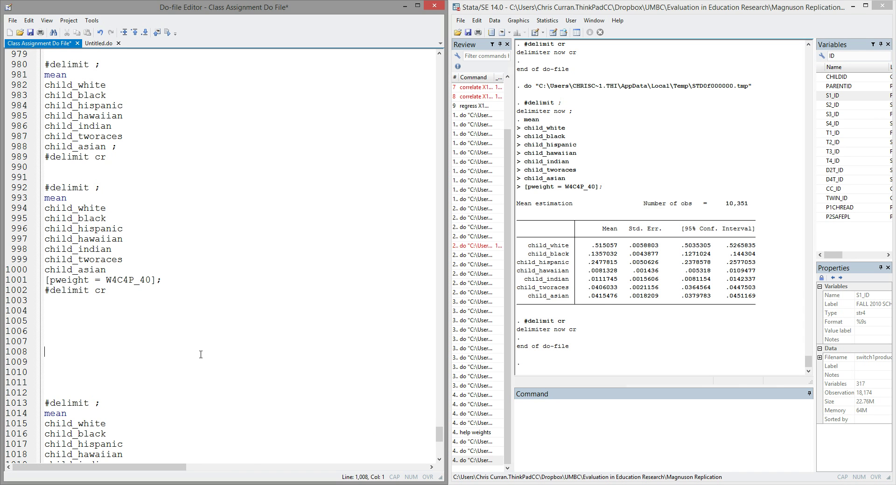
pyautogui.scroll(-6, 199, 353)
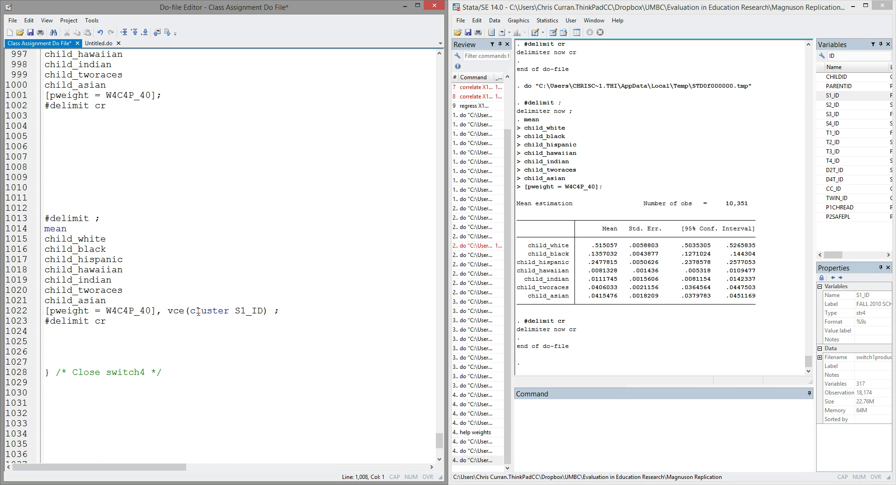
pyautogui.moveTo(191, 311); pyautogui.dragTo(264, 311)
pyautogui.press('Down')
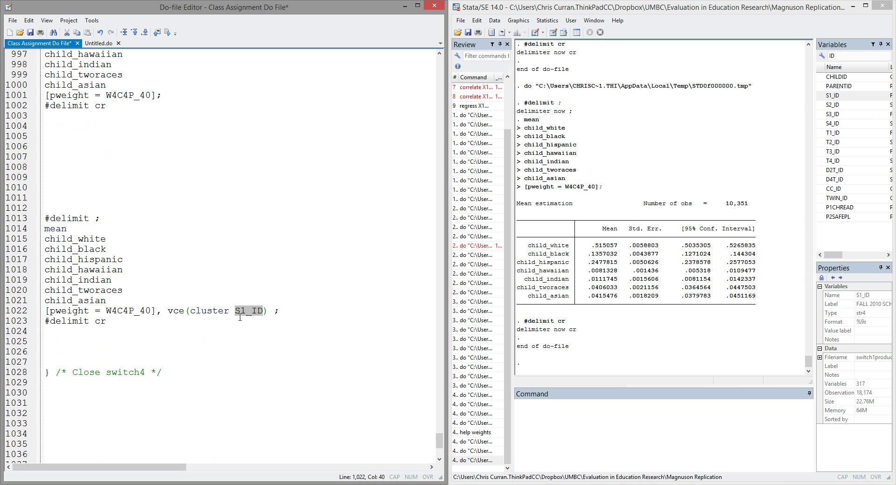
pyautogui.moveTo(138, 329); pyautogui.dragTo(34, 219)
# - Run the clustered block and mark the child_asian mean for comparison
pyautogui.click(168, 34)
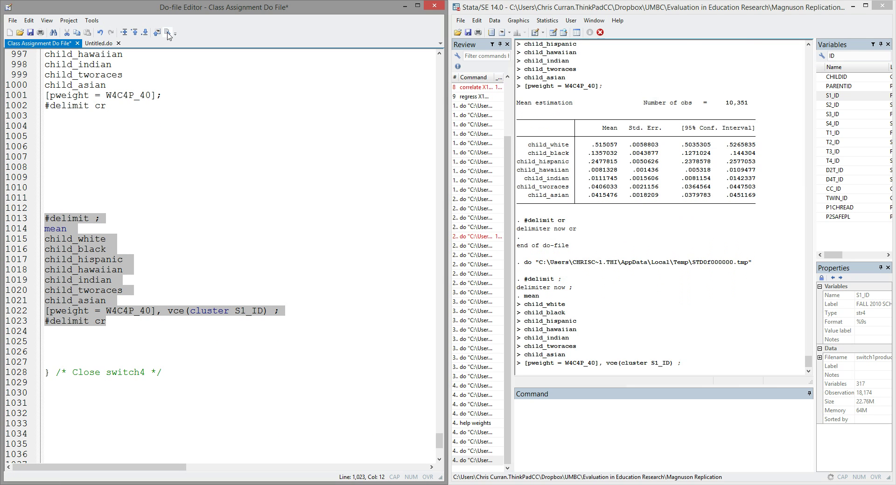
pyautogui.scroll(2, 555, 279)
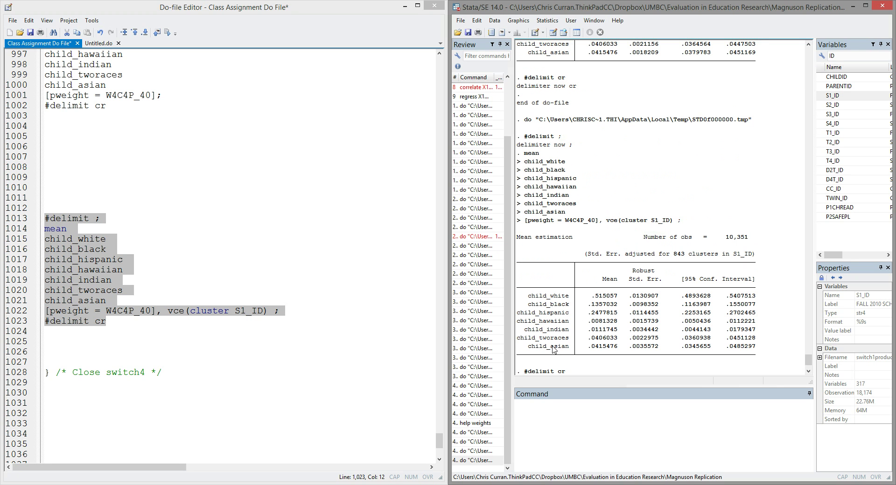
pyautogui.scroll(3, 572, 322)
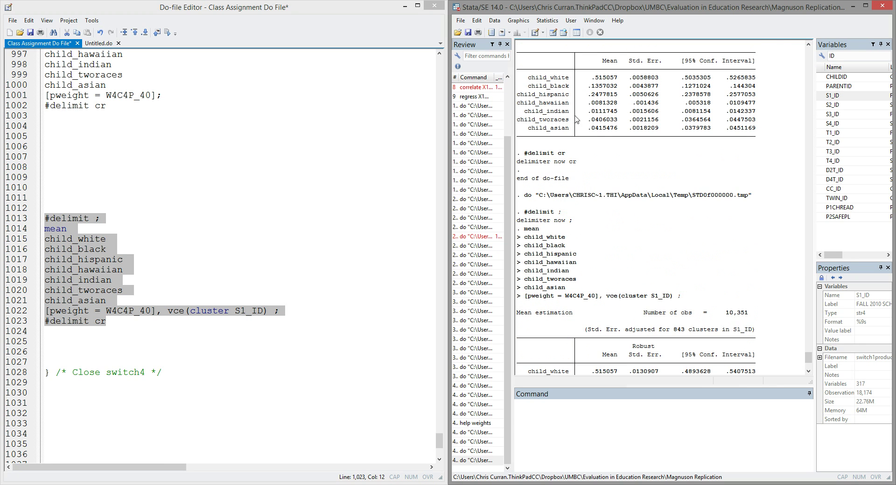
pyautogui.moveTo(587, 128); pyautogui.dragTo(620, 133)
# - Compare child_asian standard errors without clustering and with 843 S1_ID clusters (robust SE .0035572)
pyautogui.scroll(-5, 620, 136)
pyautogui.moveTo(587, 296); pyautogui.dragTo(616, 301)
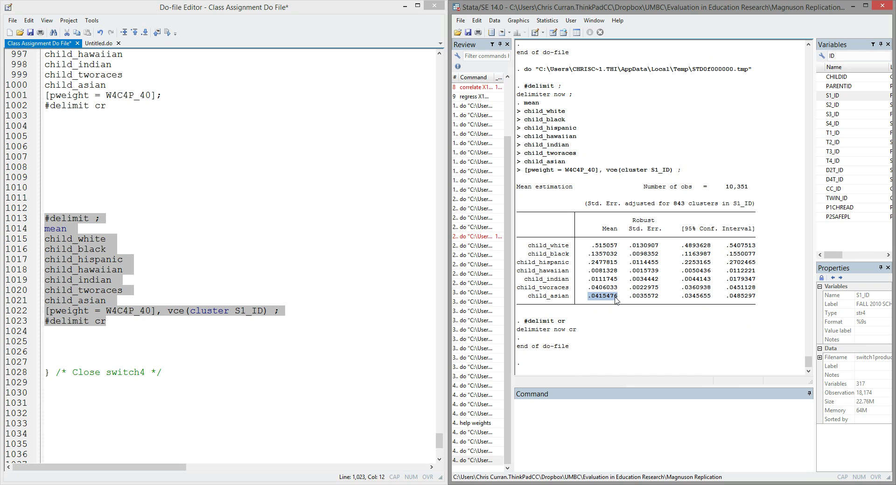
pyautogui.scroll(6, 626, 261)
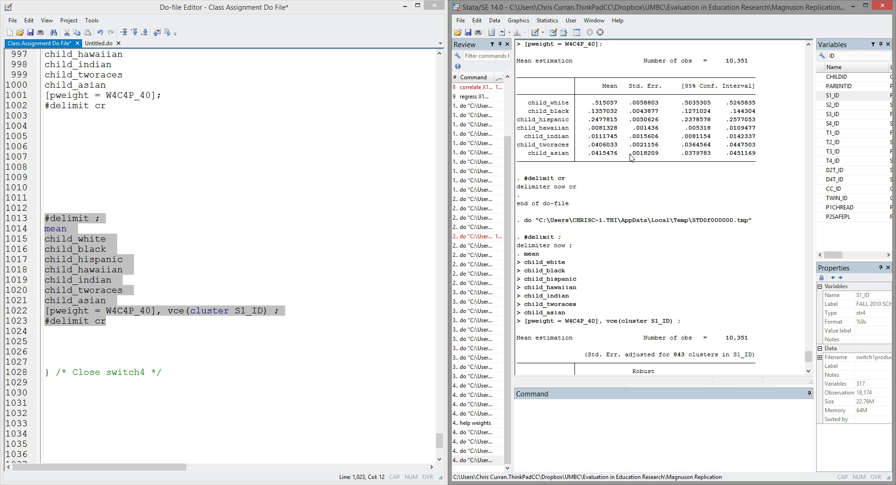
pyautogui.moveTo(630, 154); pyautogui.dragTo(657, 157)
pyautogui.scroll(-7, 657, 157)
pyautogui.moveTo(627, 322); pyautogui.dragTo(662, 326)
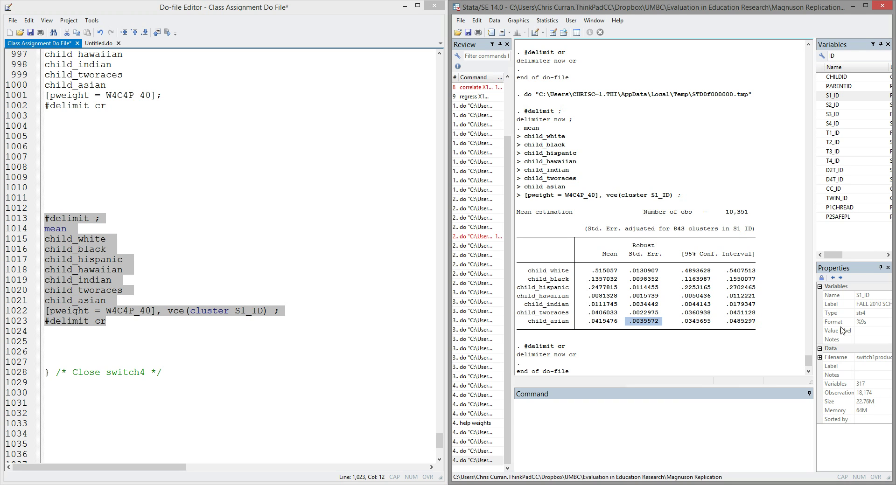
pyautogui.click(815, 484)
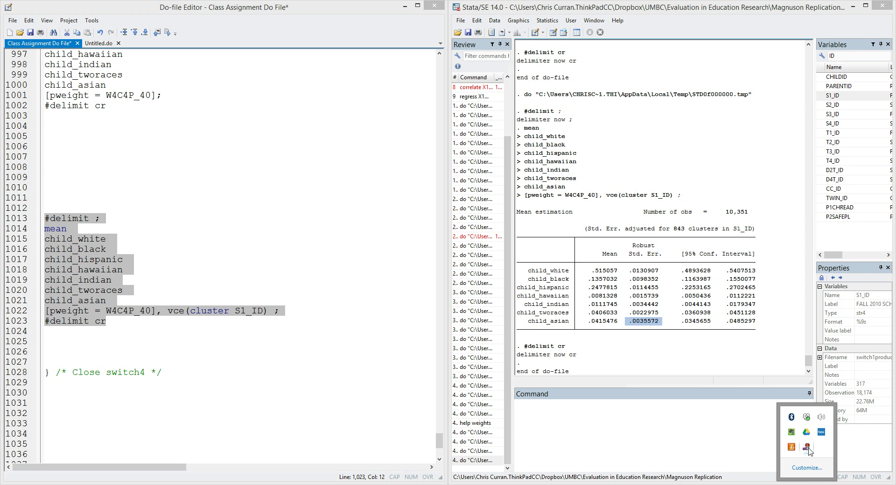